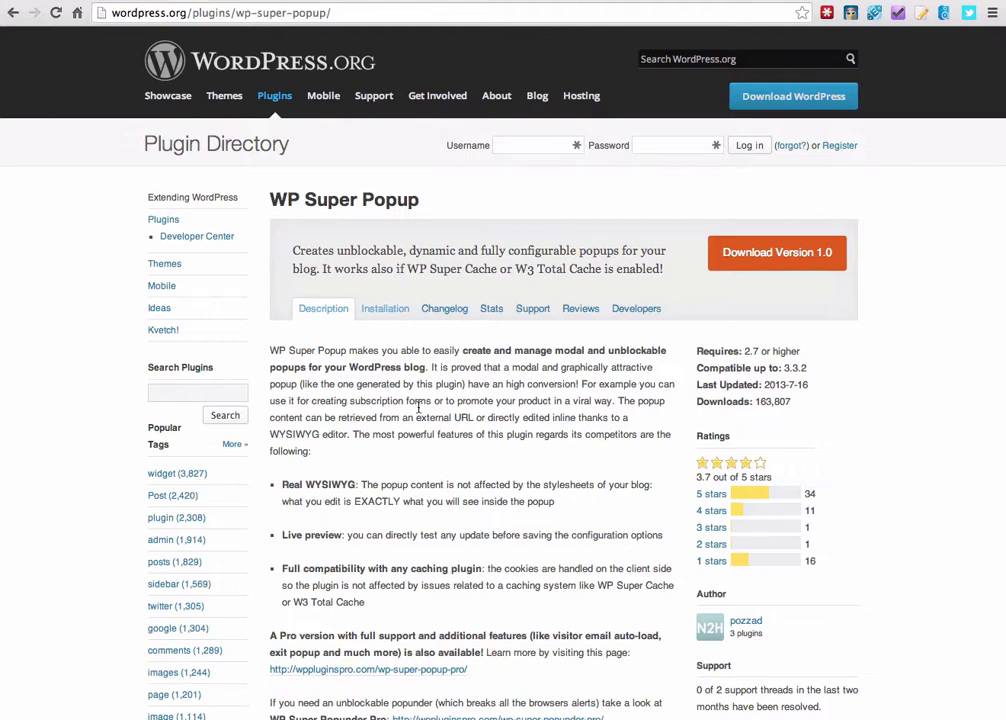
triple_click(288, 200)
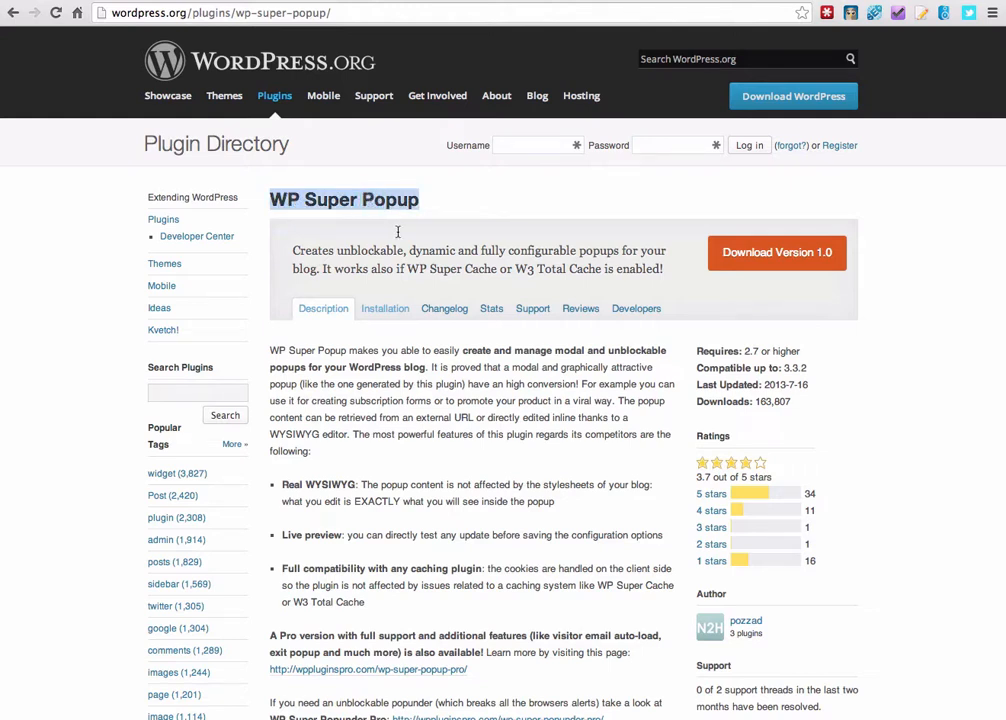
click(471, 214)
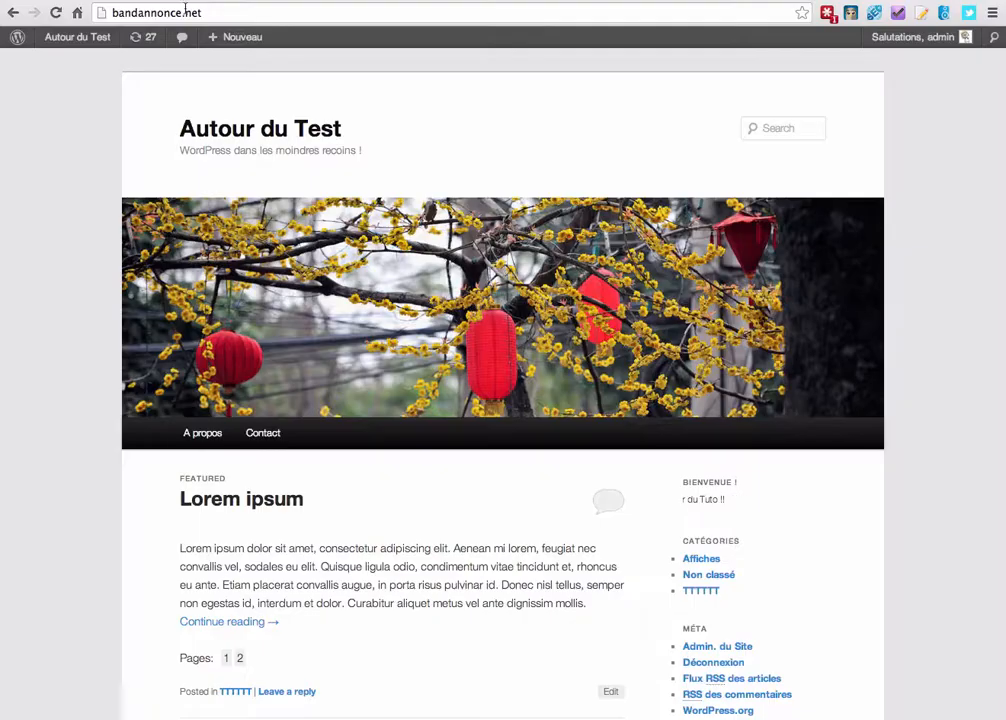
From the Autour du Test site's dashboard, search the plugin installer for WP Super Popup
mouse_move(70, 37)
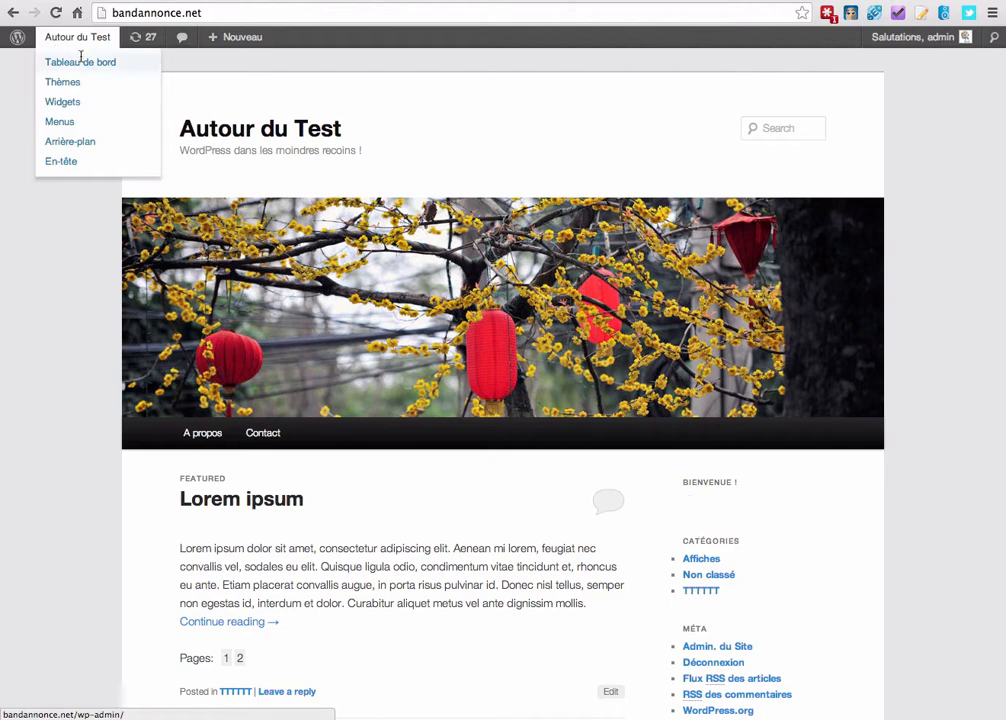
click(98, 60)
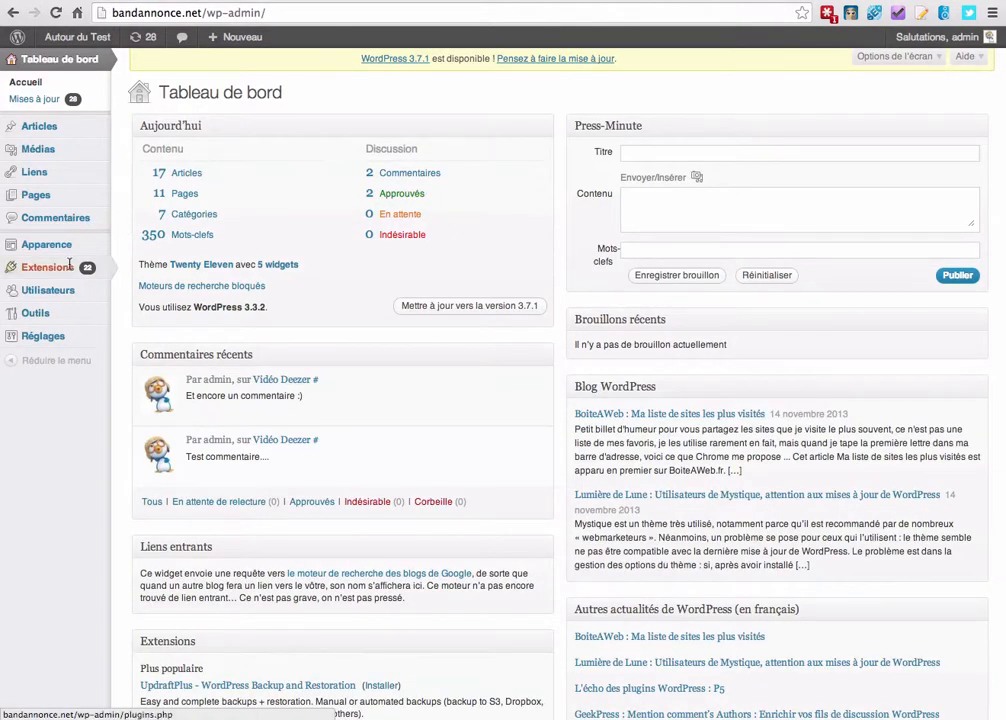
mouse_move(60, 267)
click(156, 285)
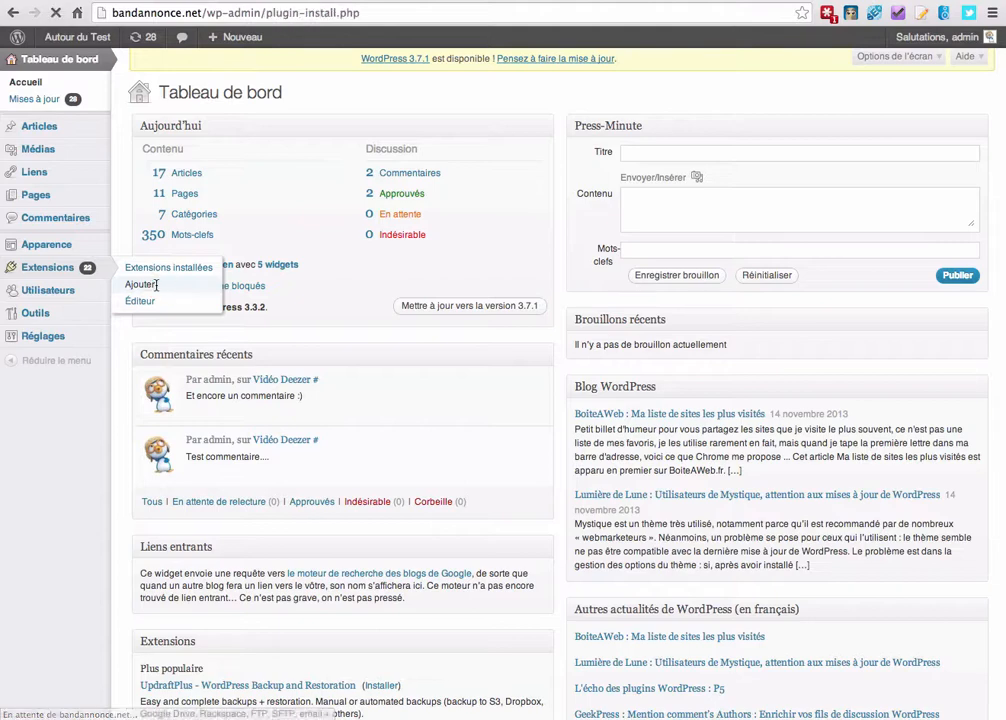
click(225, 235)
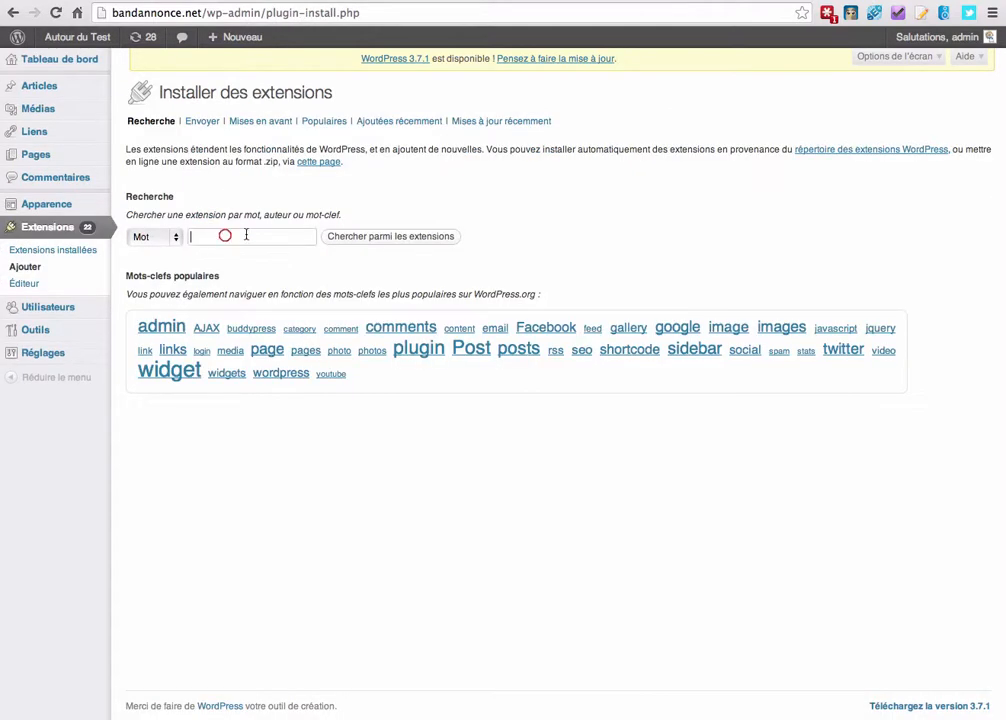
text(WP Super Popup)
click(386, 236)
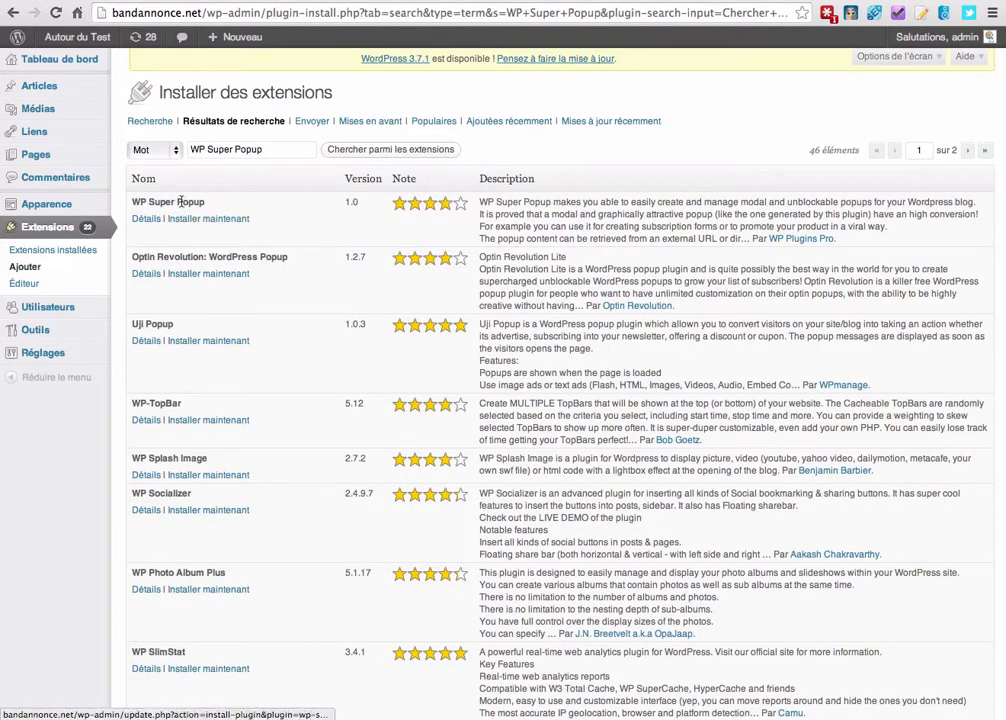
Install the WP Super Popup plugin from the search results and activate it
click(212, 218)
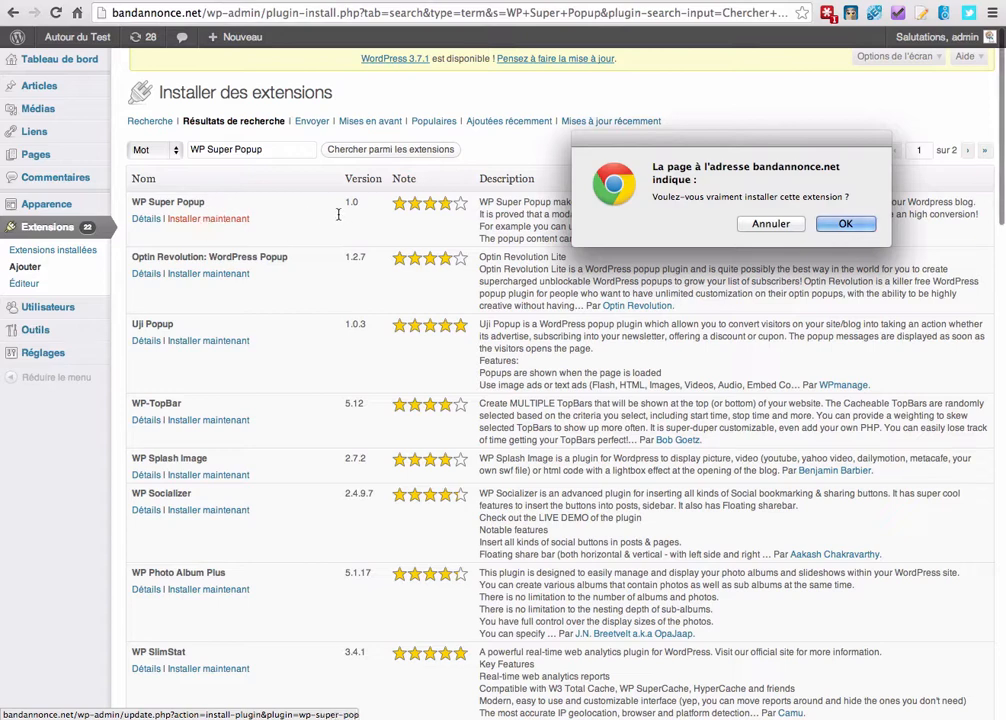
click(845, 224)
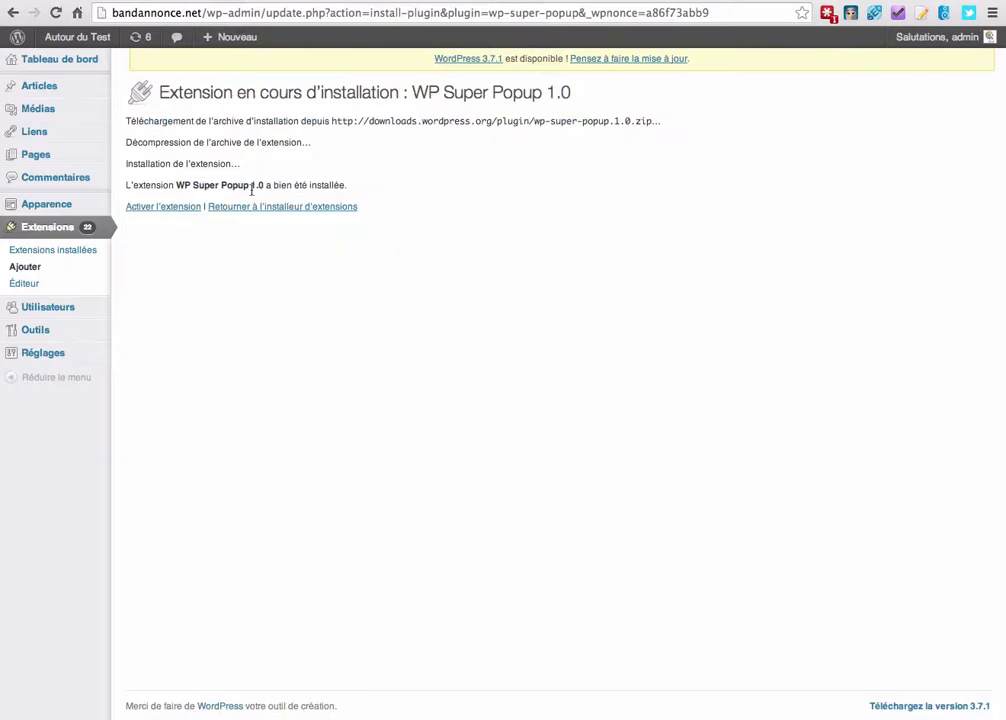
click(130, 206)
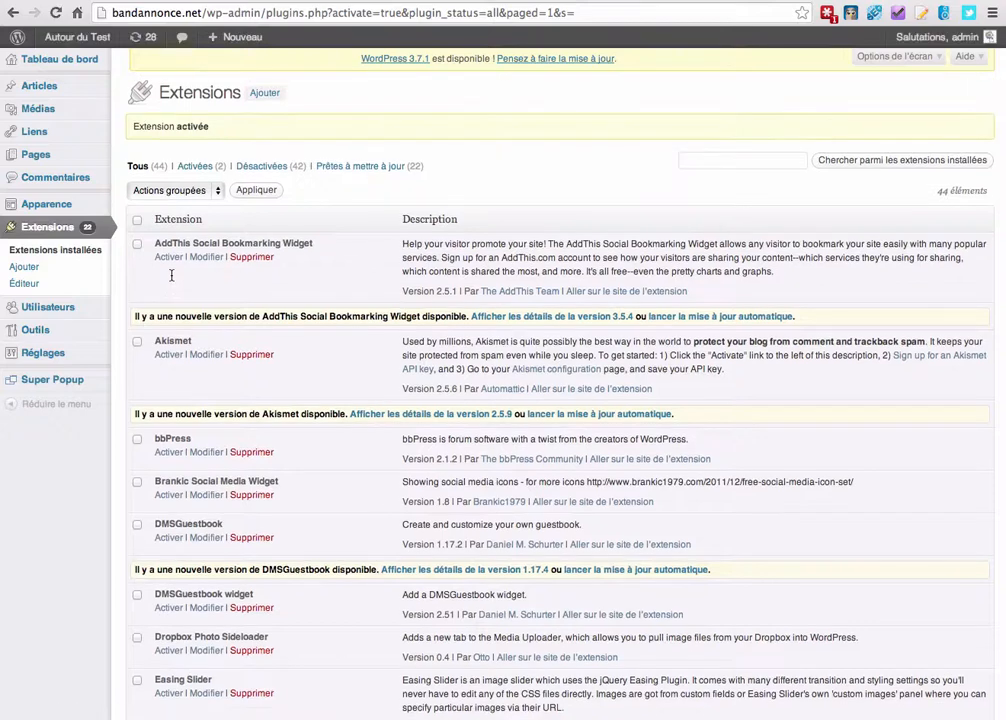
Open the Super Popup settings and examine the base settings for status, mobile browsers, paths and display frequency
click(68, 379)
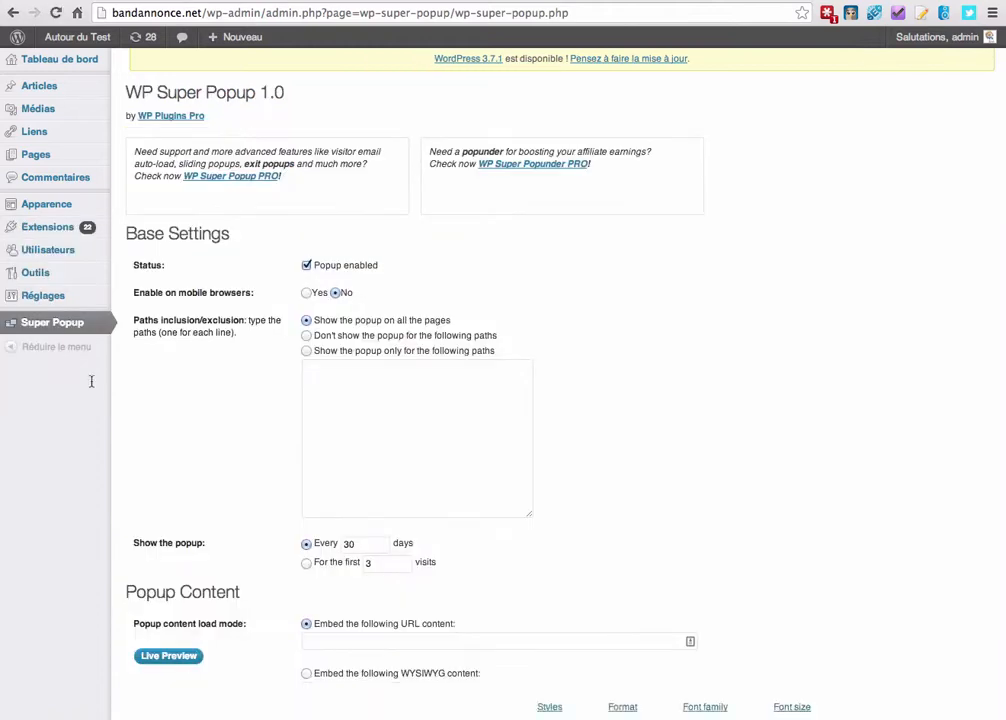
scroll(292, 262, down, 2)
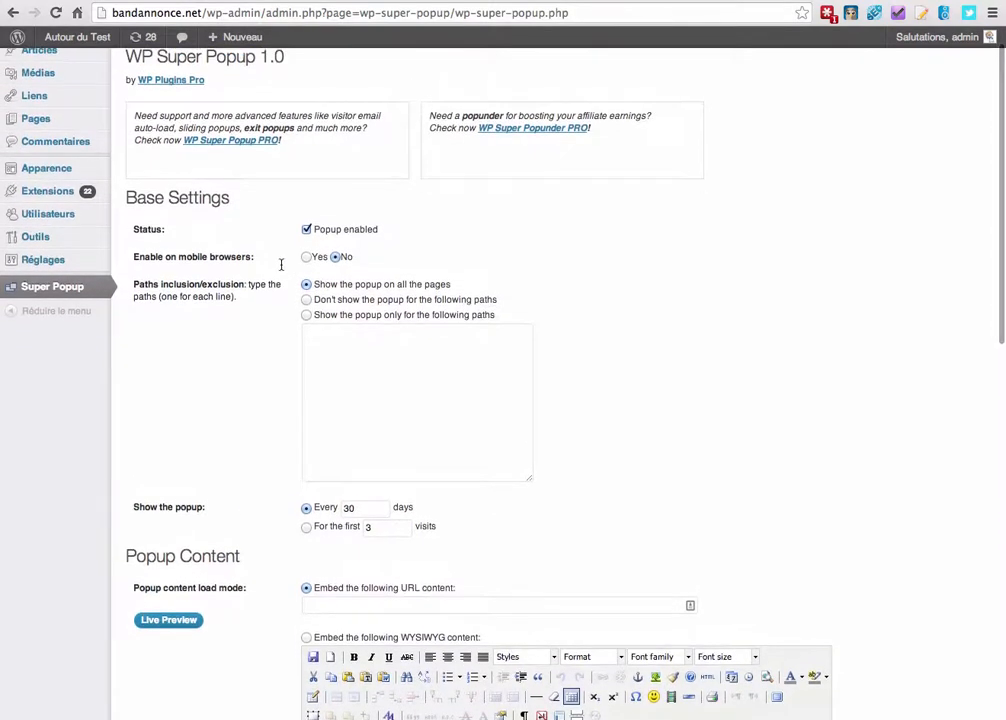
scroll(281, 264, up, 2)
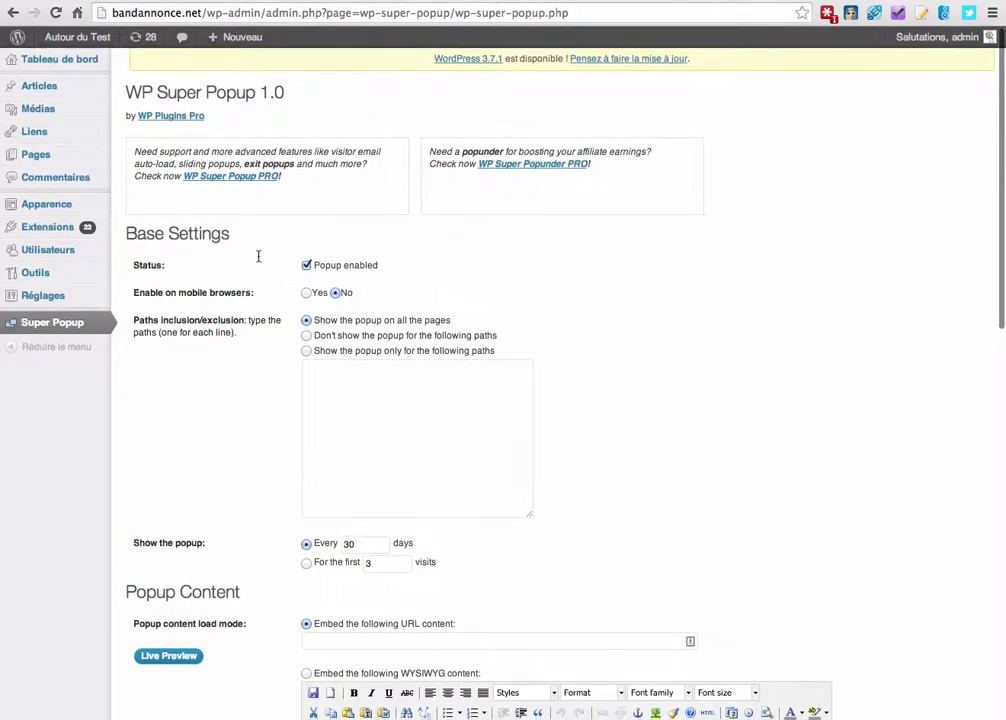
scroll(260, 254, down, 2)
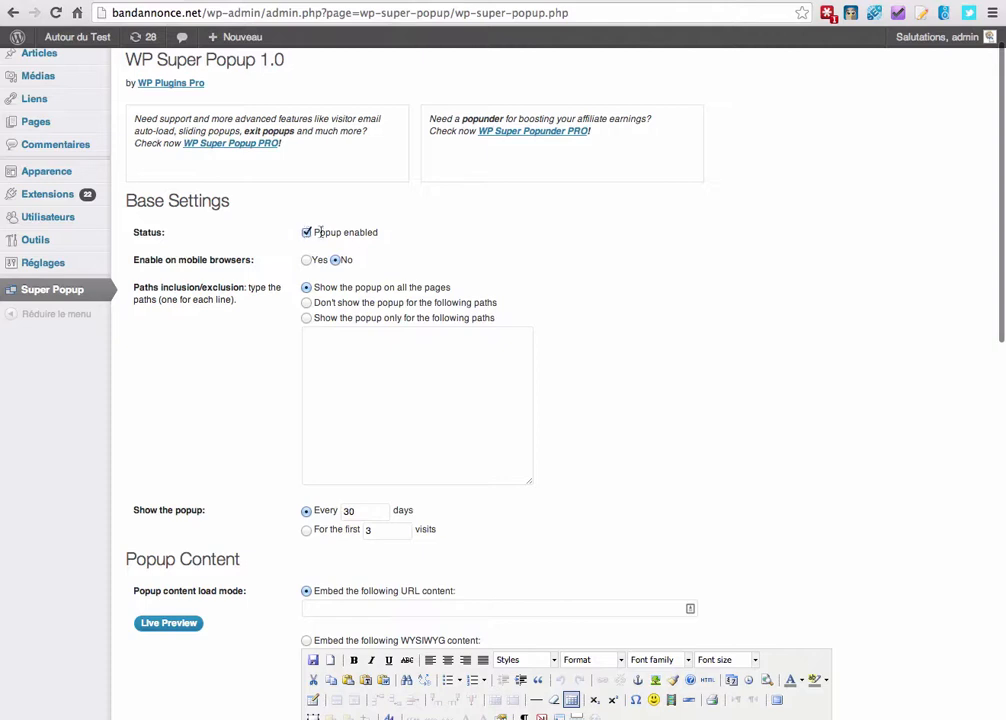
scroll(258, 232, down, 3)
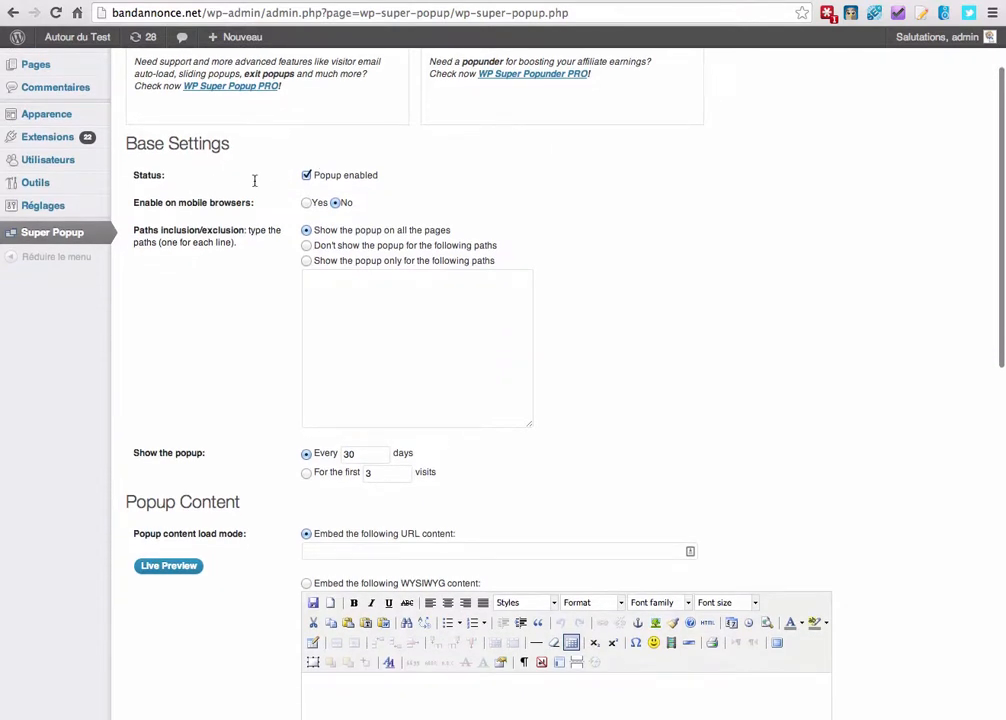
scroll(254, 180, down, 2)
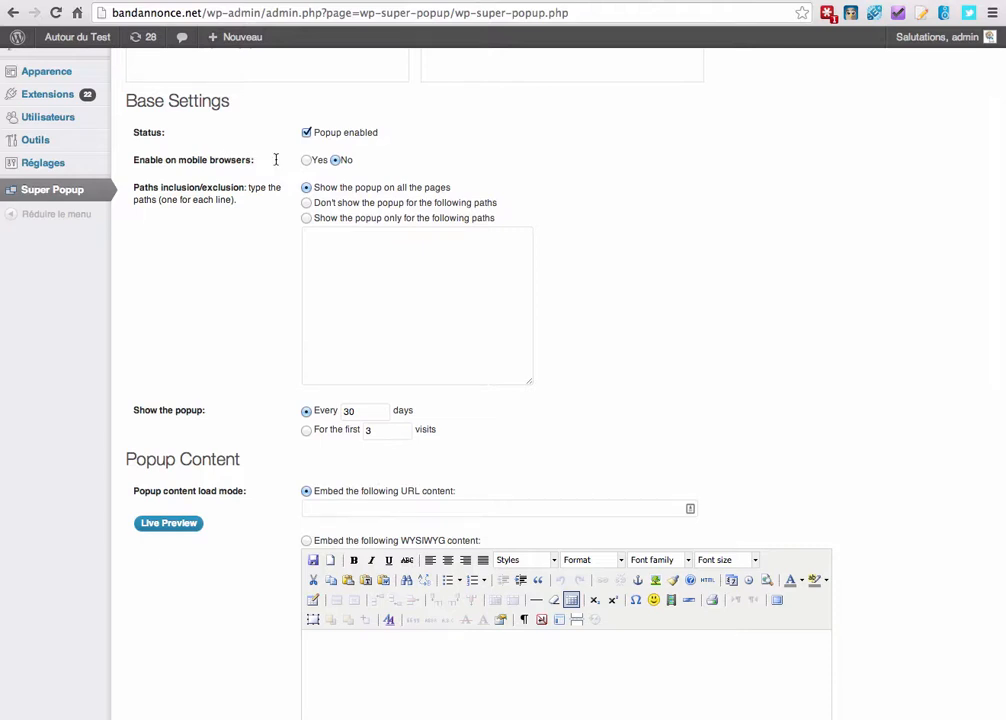
scroll(279, 177, down, 2)
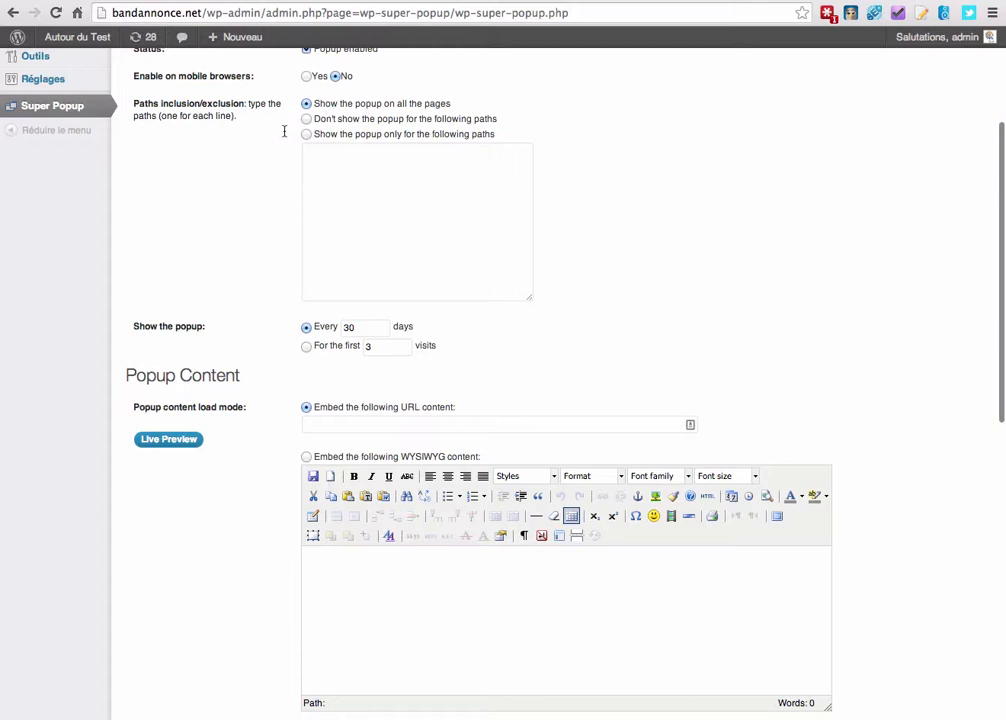
scroll(277, 175, down, 3)
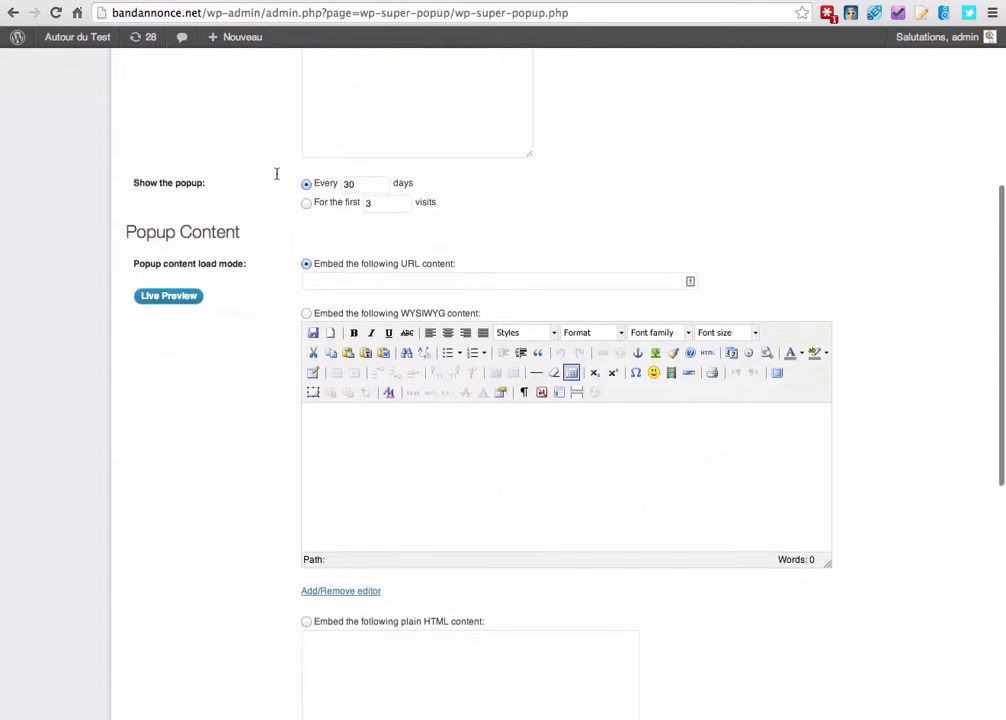
scroll(277, 174, down, 1)
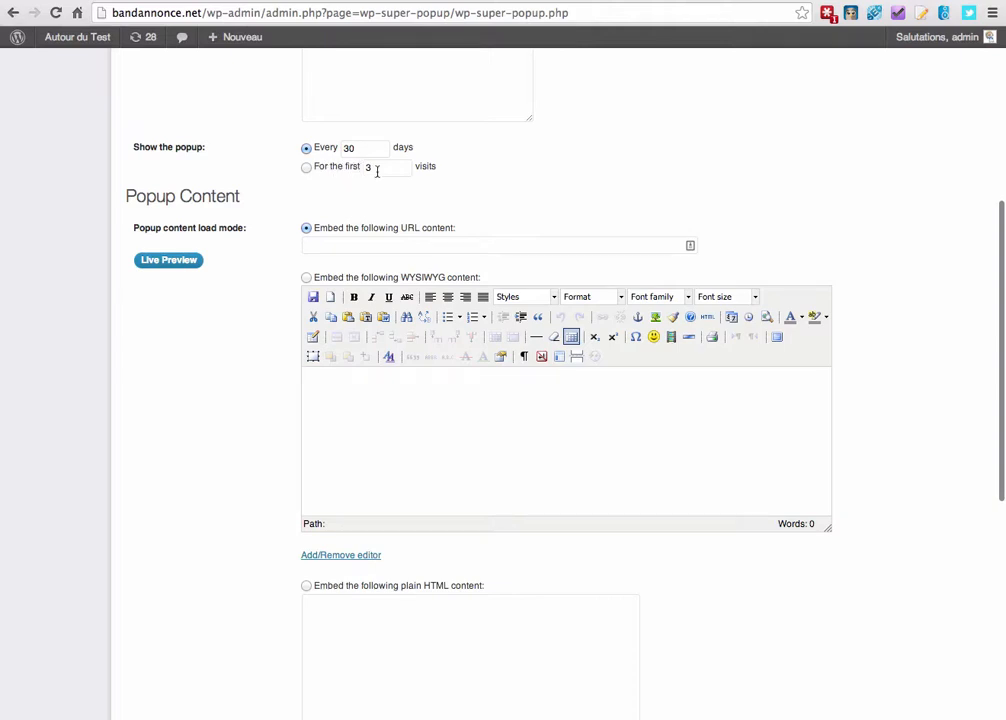
Set the popup to show for the first 3 visits instead of every set number of days
click(306, 168)
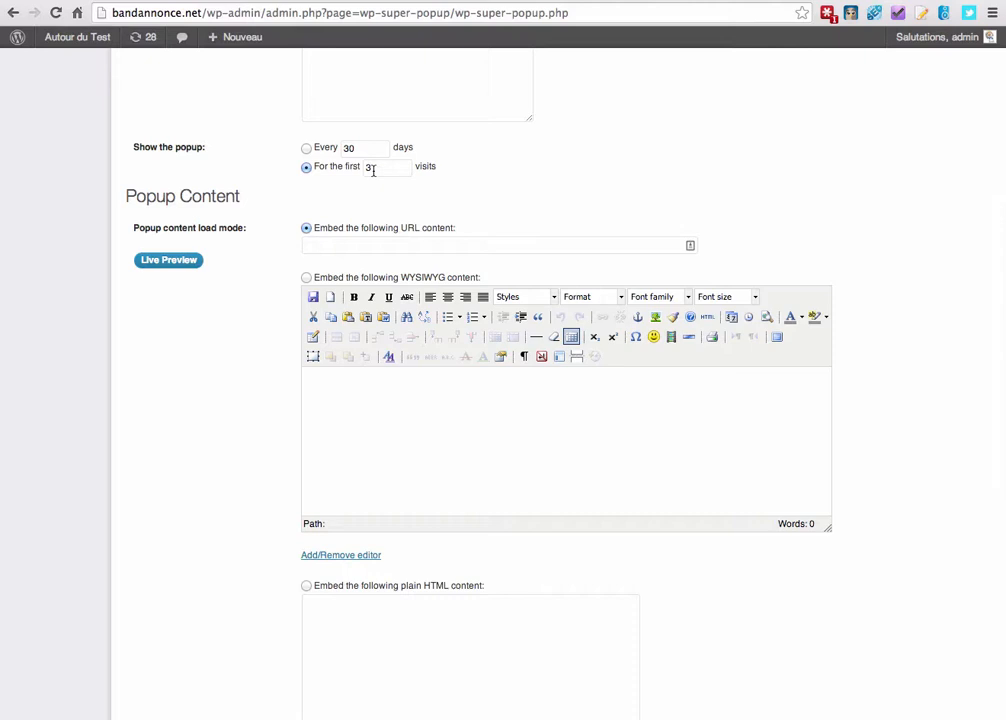
click(307, 149)
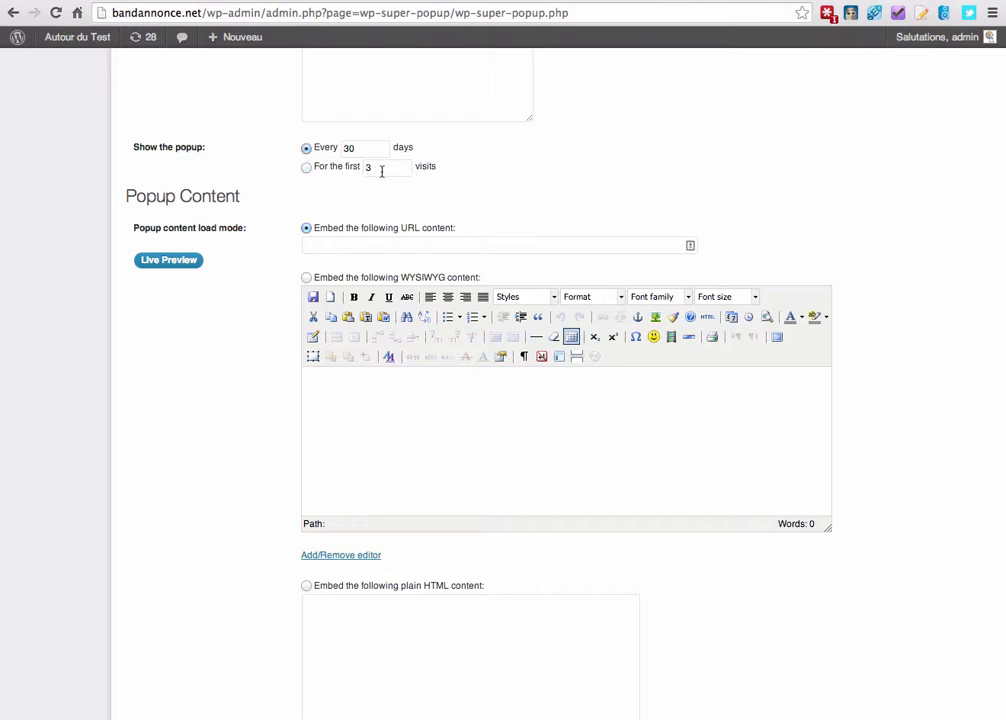
click(306, 167)
Examine the popup content load modes: URL, WYSIWYG editor, plain HTML and existing page
scroll(243, 181, down, 2)
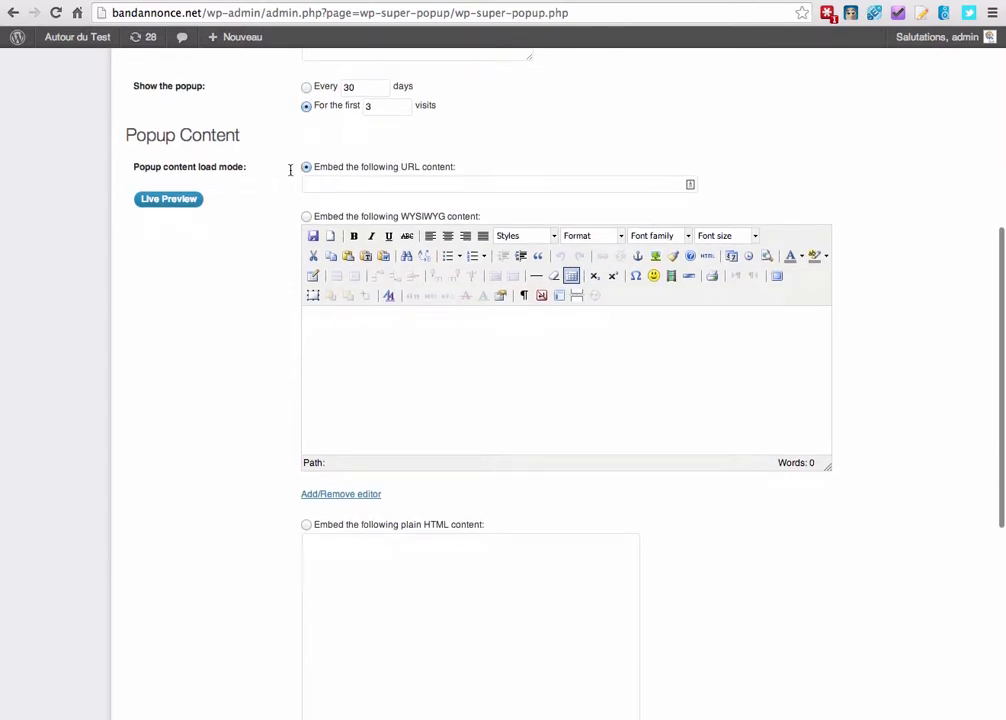
click(342, 184)
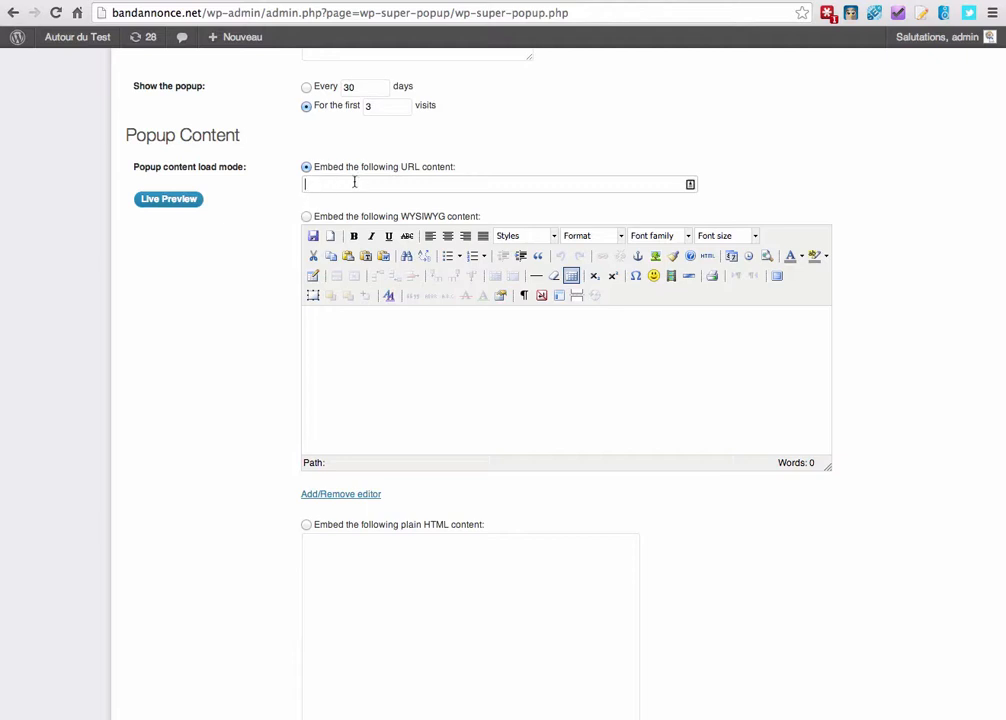
scroll(289, 188, down, 2)
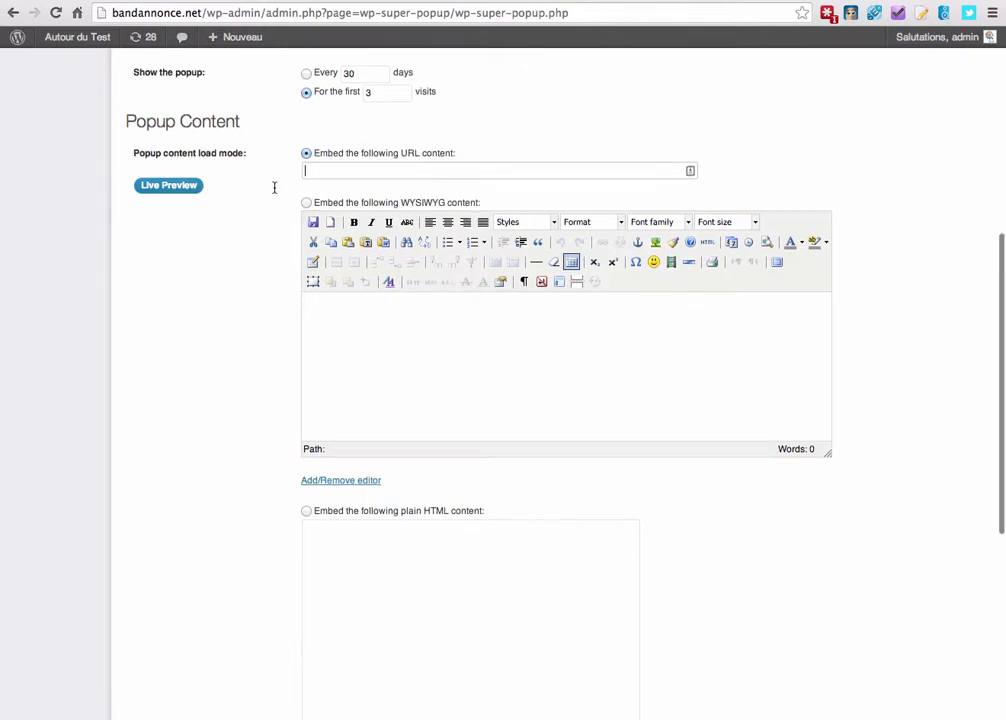
click(378, 258)
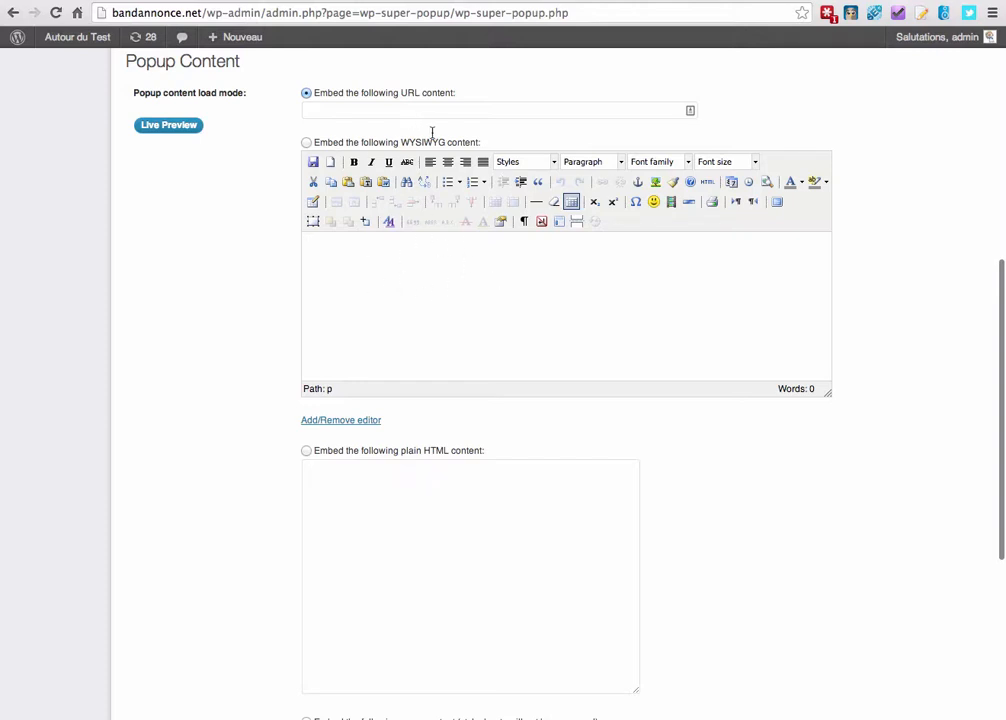
scroll(250, 262, down, 5)
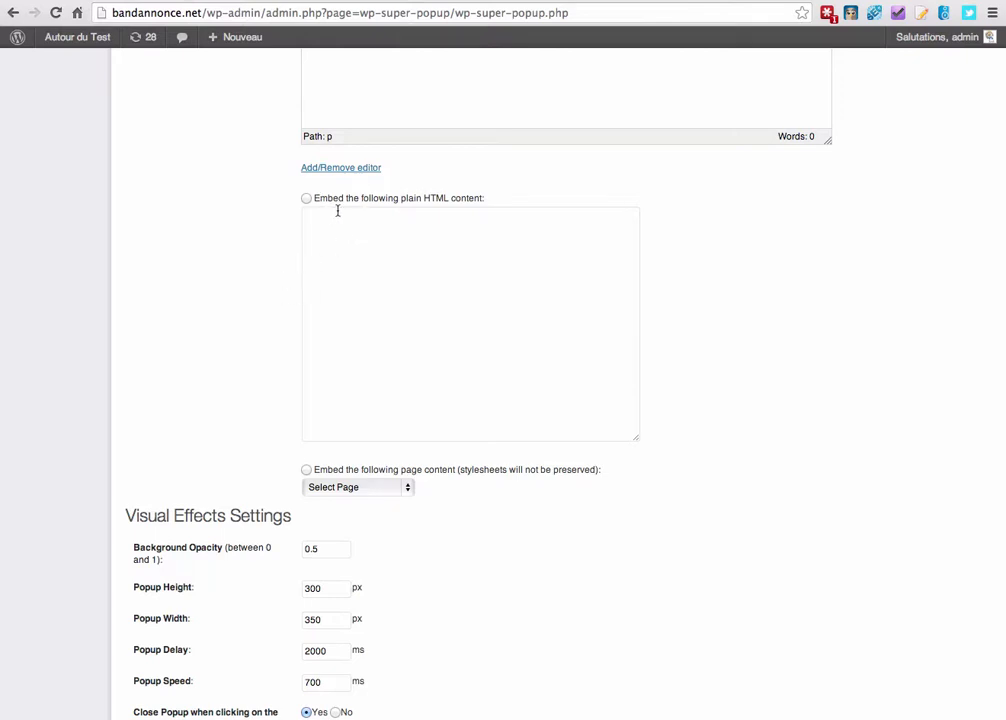
scroll(266, 239, down, 2)
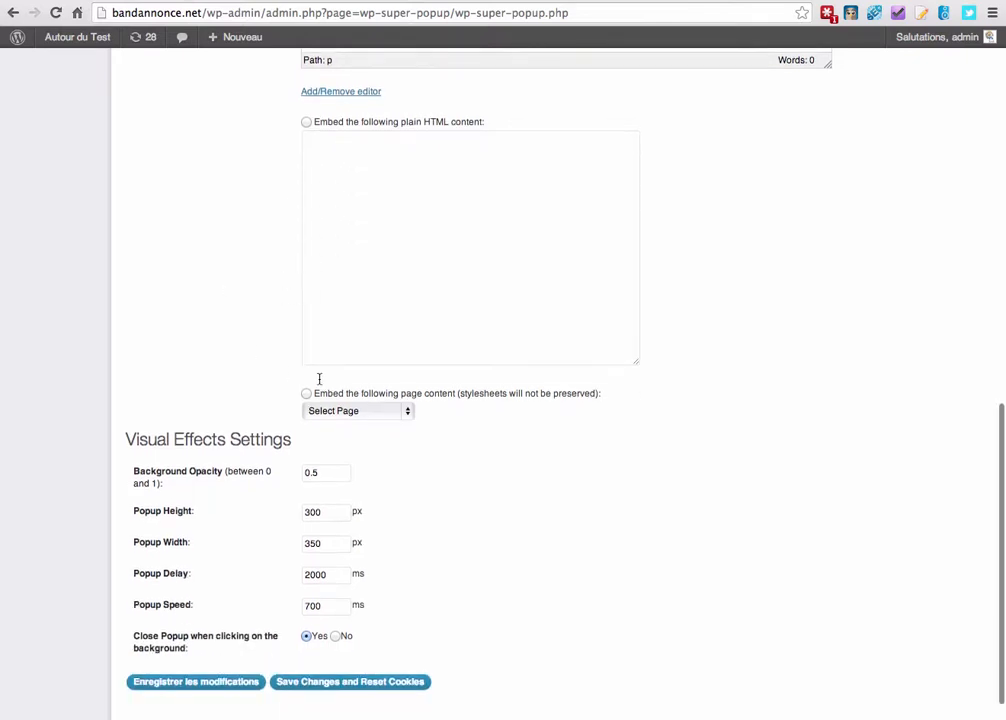
click(333, 411)
click(245, 393)
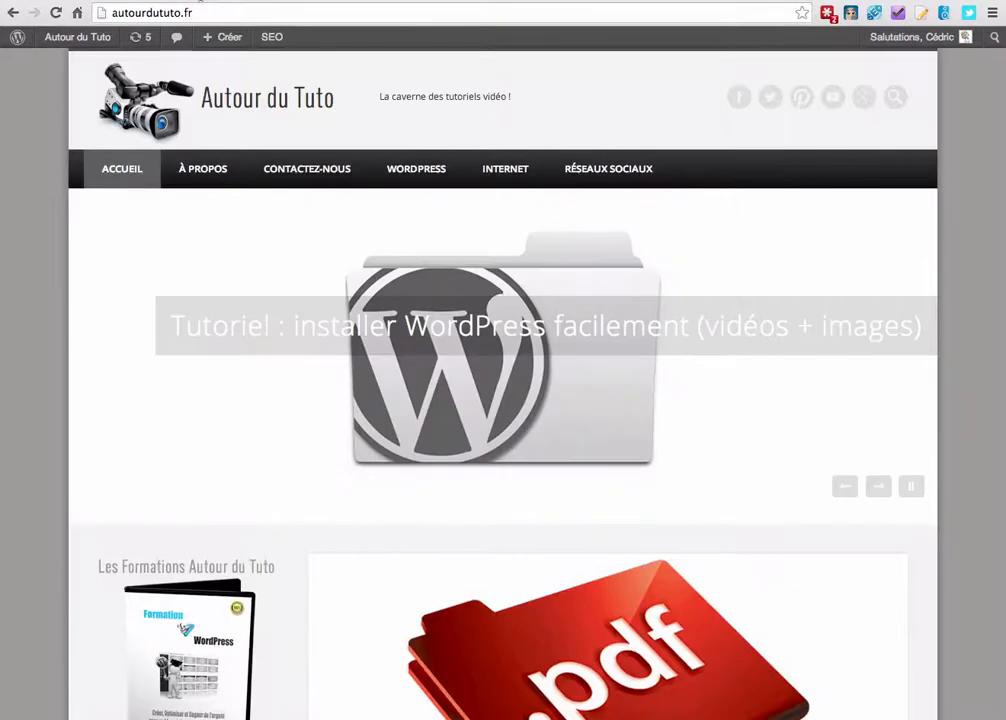
On the Autour du Tuto site's widgets page, copy the code of the Facebook text widget in Sidebar Left
mouse_move(56, 30)
click(62, 122)
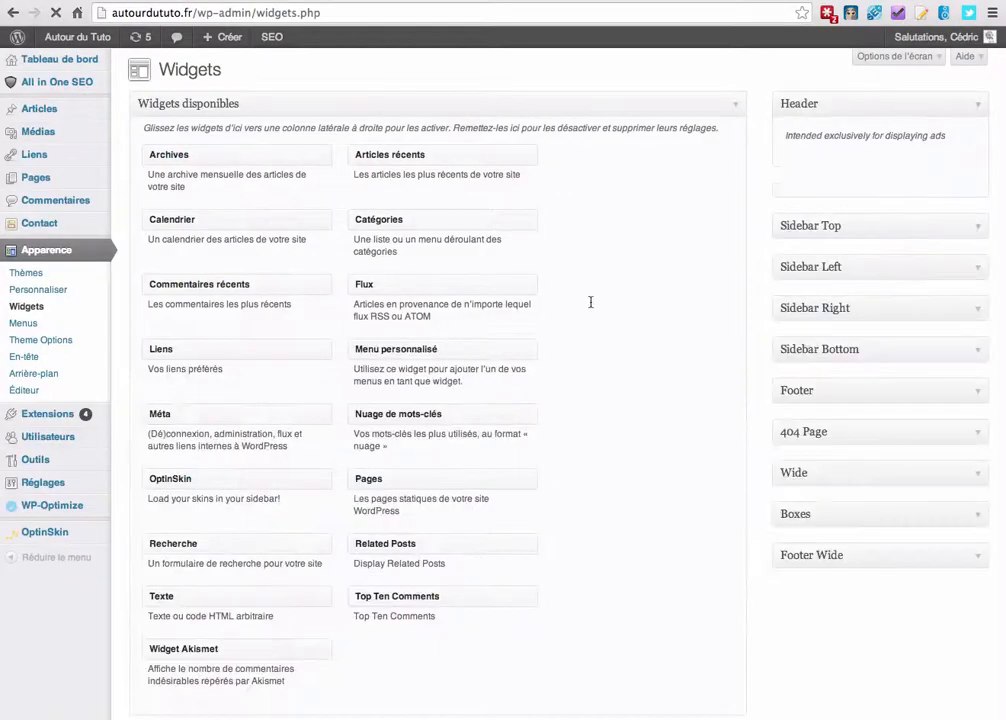
click(948, 238)
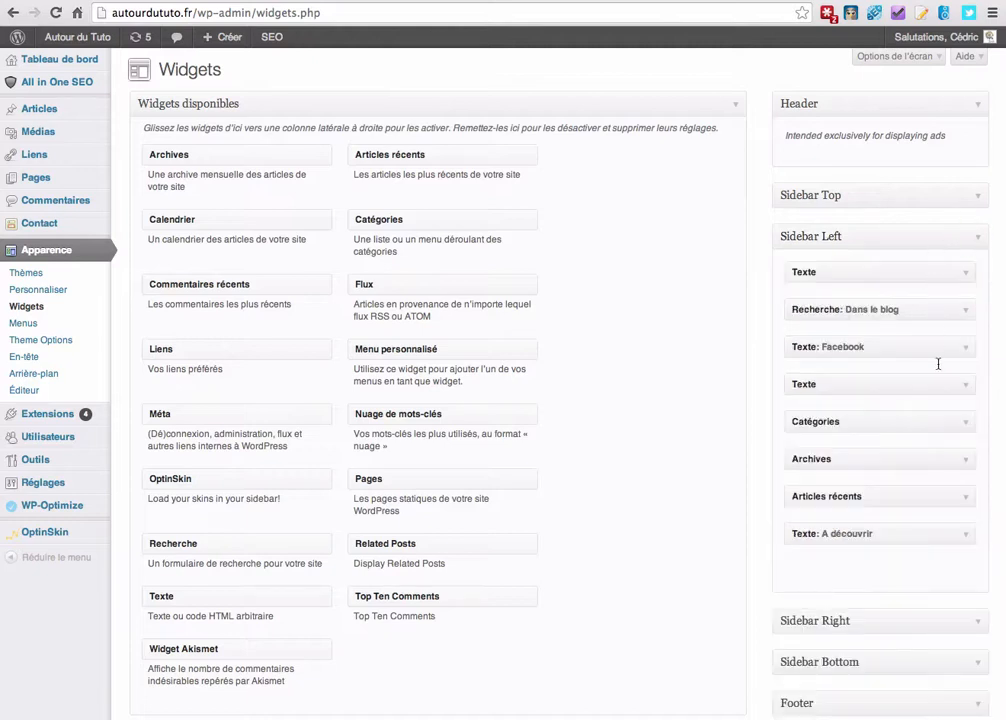
click(965, 346)
key(super+a)
key(super+c)
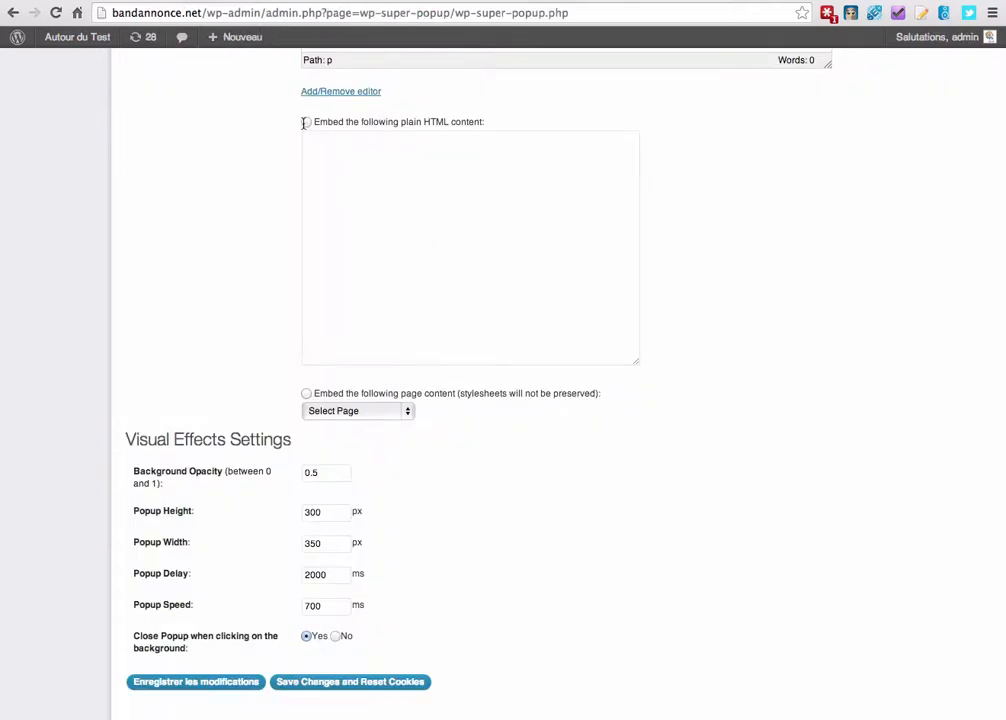
Set the Super Popup content mode to plain HTML and paste the copied Facebook like-box code as its content
click(306, 121)
click(385, 162)
key(super+v)
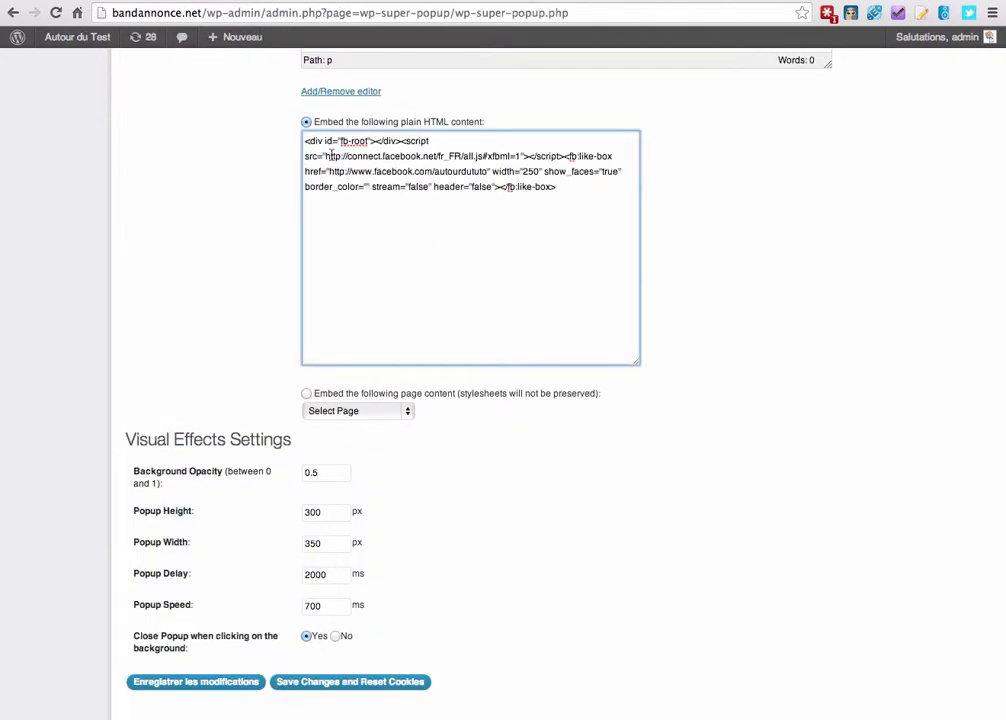
Save the Super Popup settings and open the Autour du Test front page to check the popup
scroll(267, 182, down, 1)
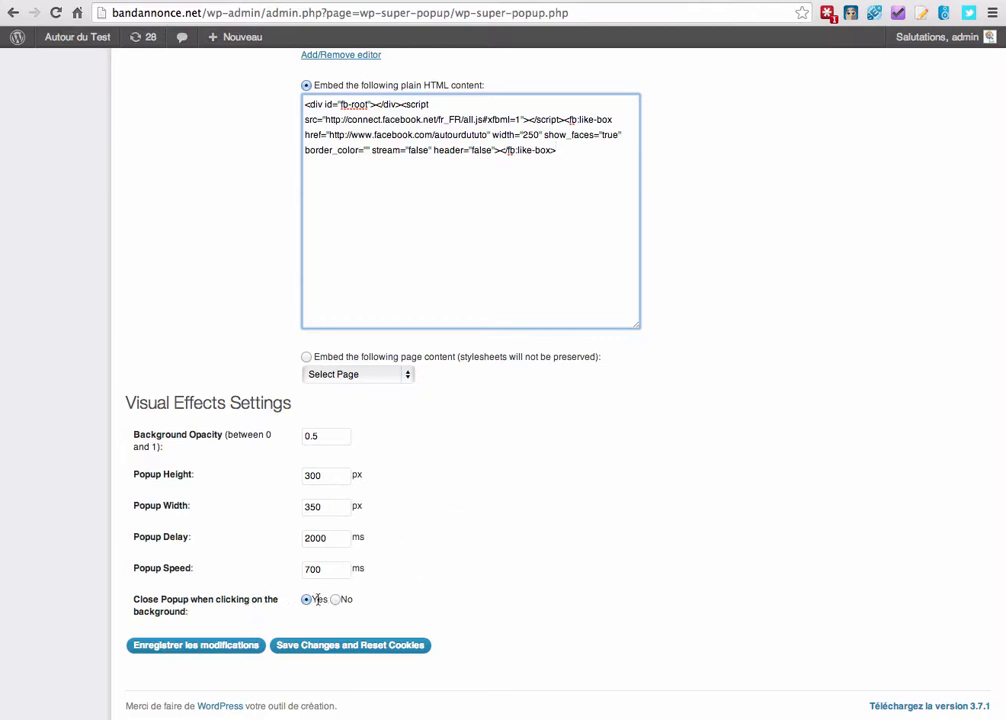
click(224, 644)
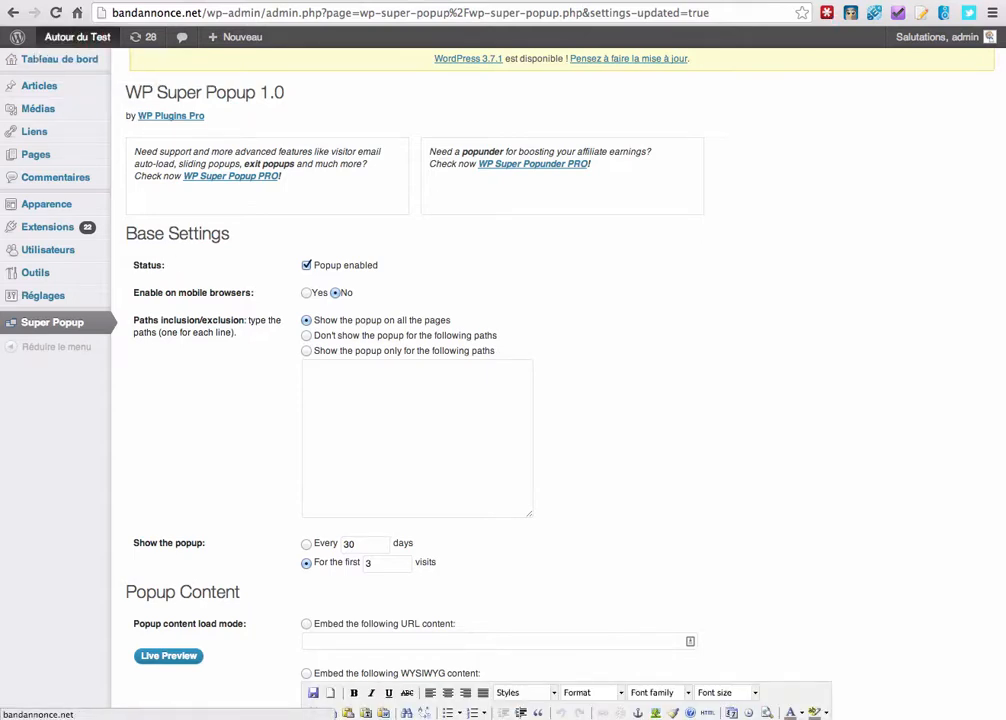
click(77, 36)
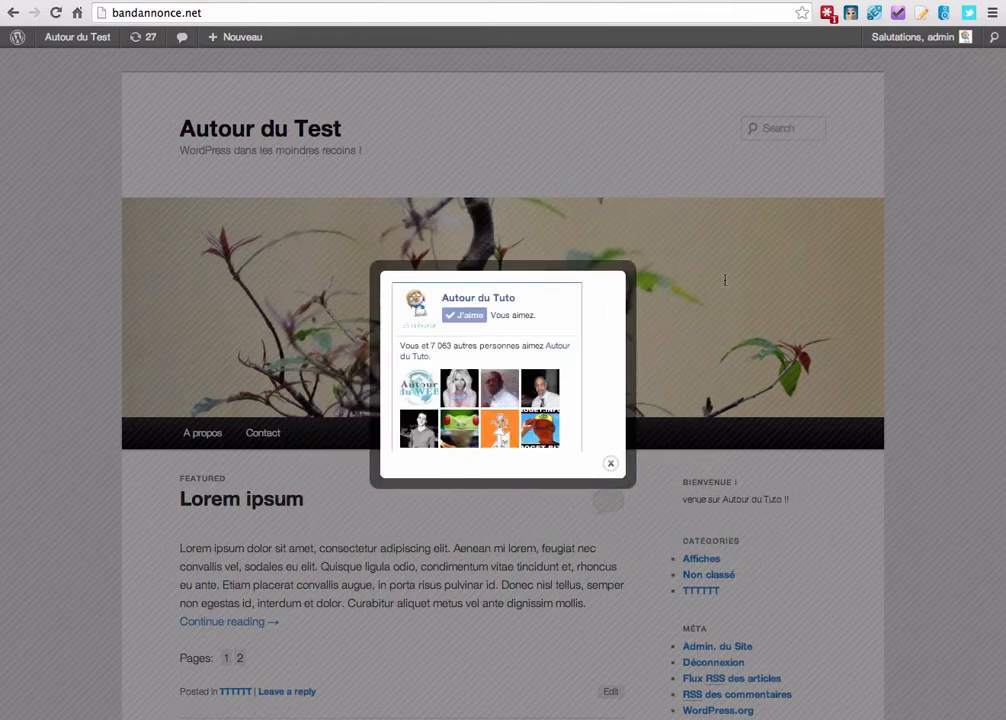
Check the Facebook like-box popup over the Autour du Test front page and close it to view the page
scroll(560, 365, down, 5)
scroll(553, 365, up, 5)
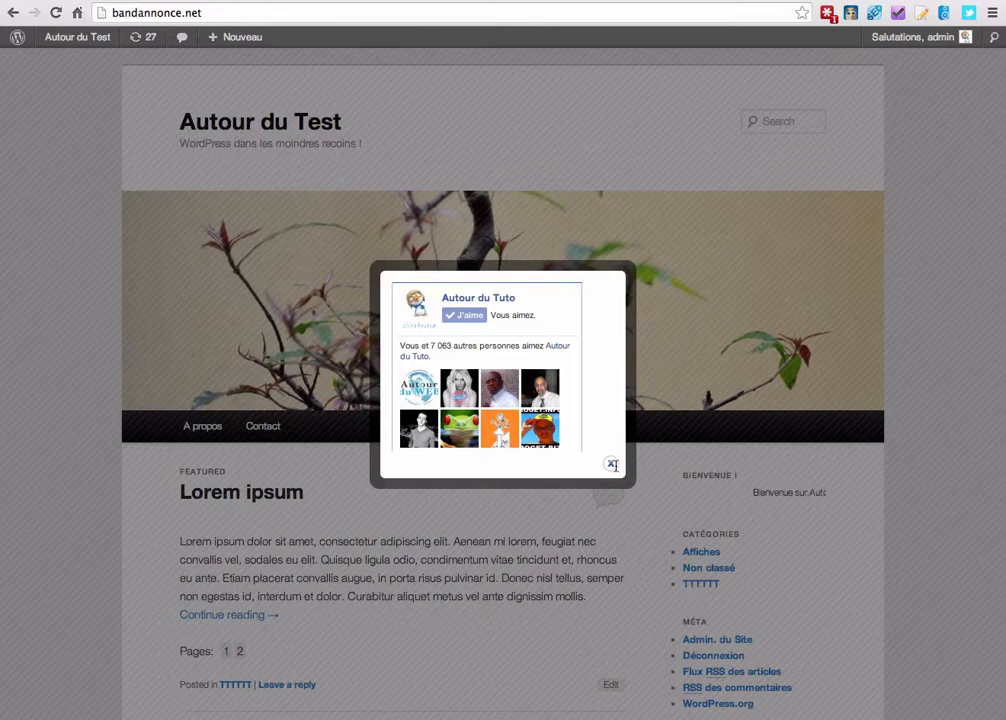
click(677, 149)
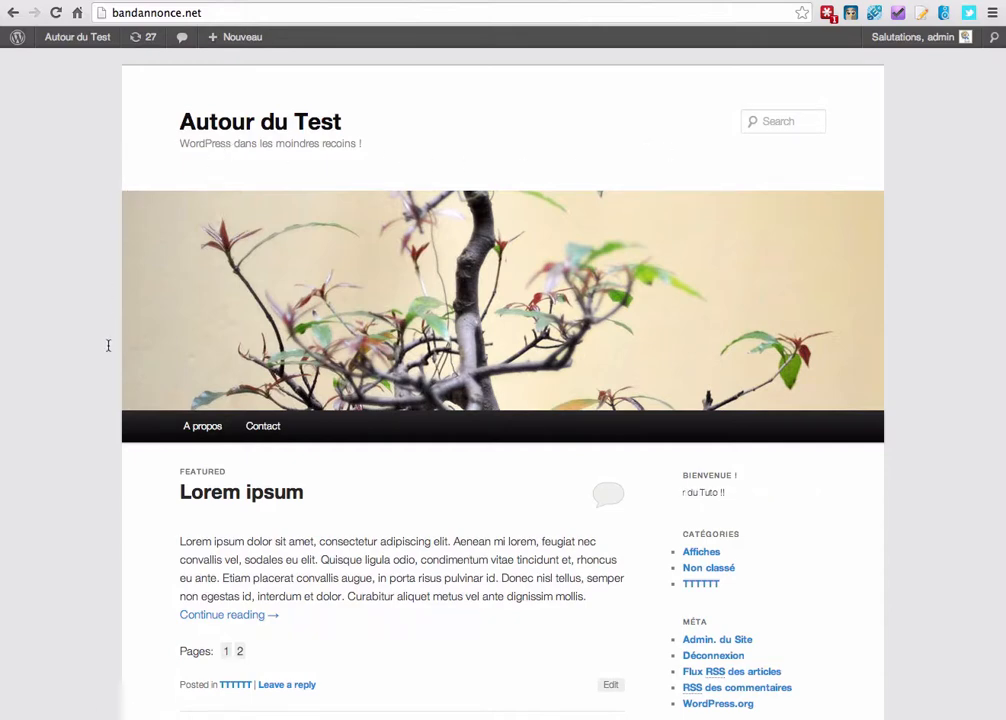
scroll(108, 345, down, 3)
scroll(108, 345, up, 4)
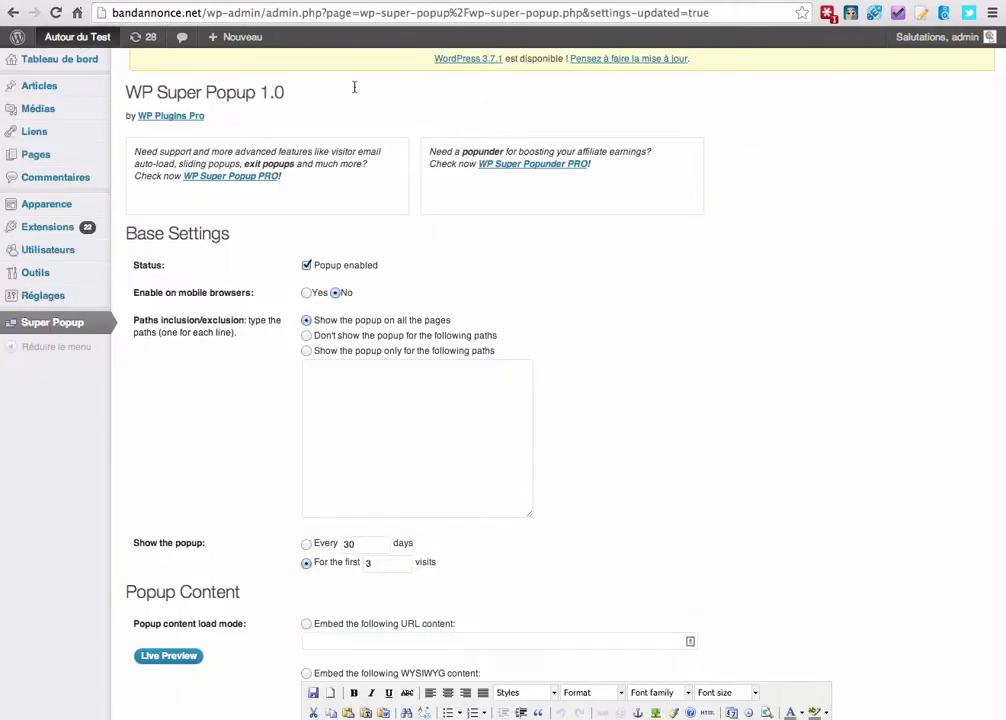
Review the saved Super Popup settings, from the base settings through the plain HTML popup content
scroll(263, 305, down, 5)
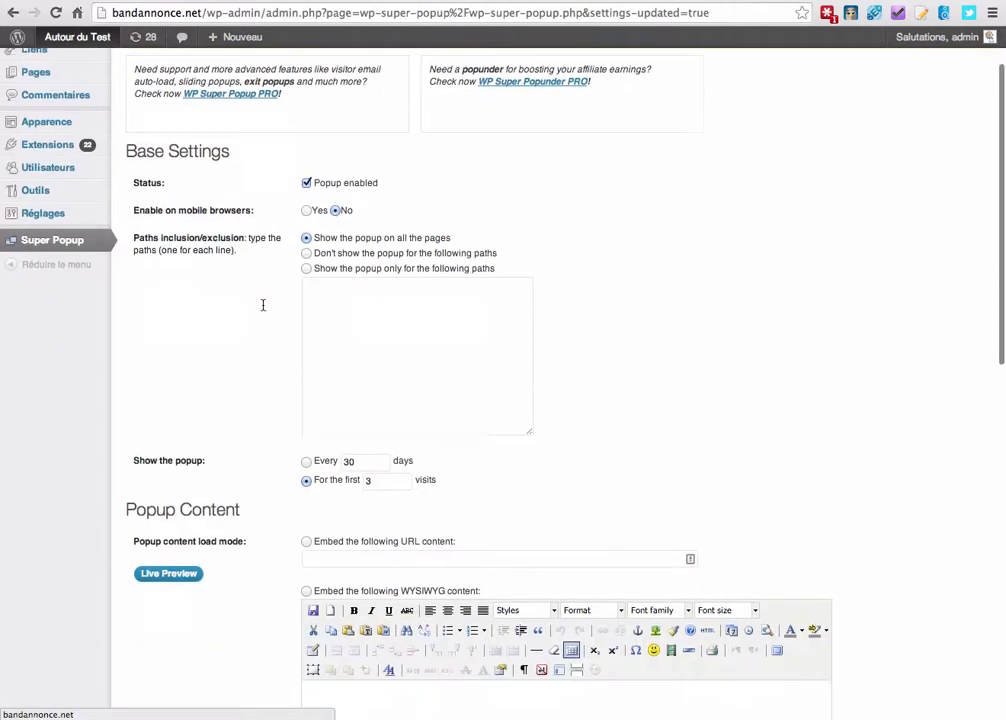
scroll(445, 184, down, 5)
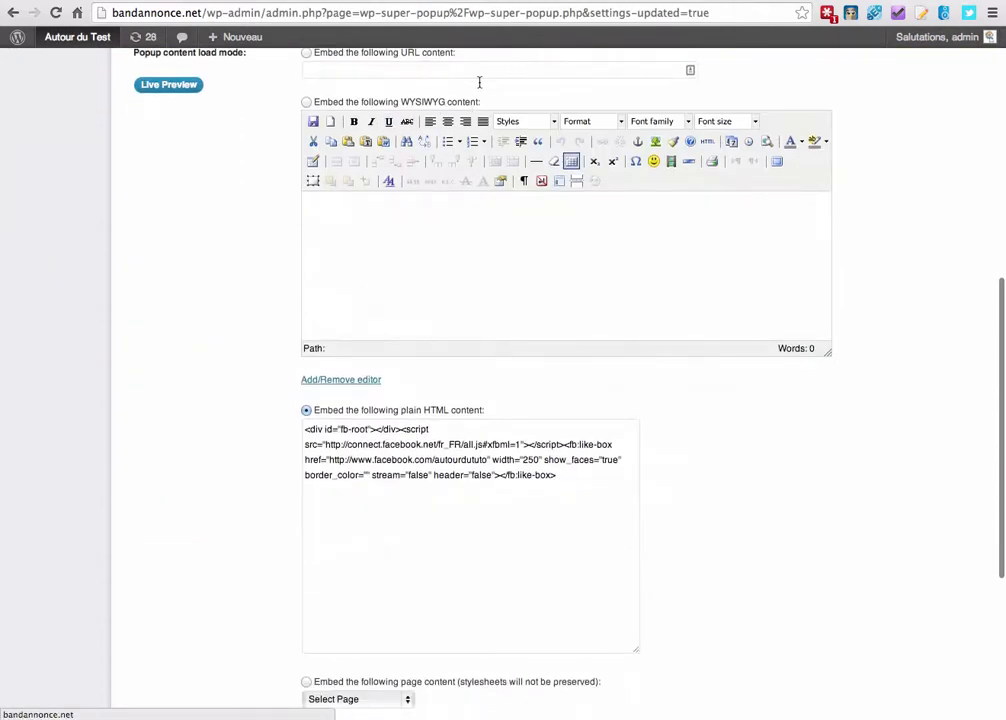
scroll(230, 373, down, 10)
scroll(230, 373, up, 20)
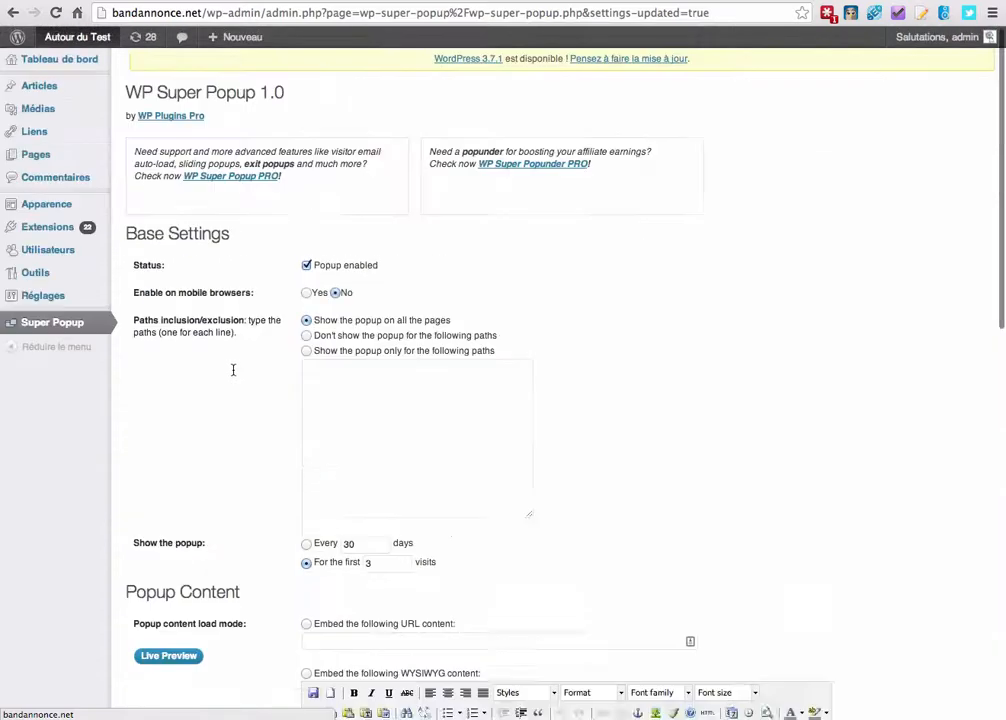